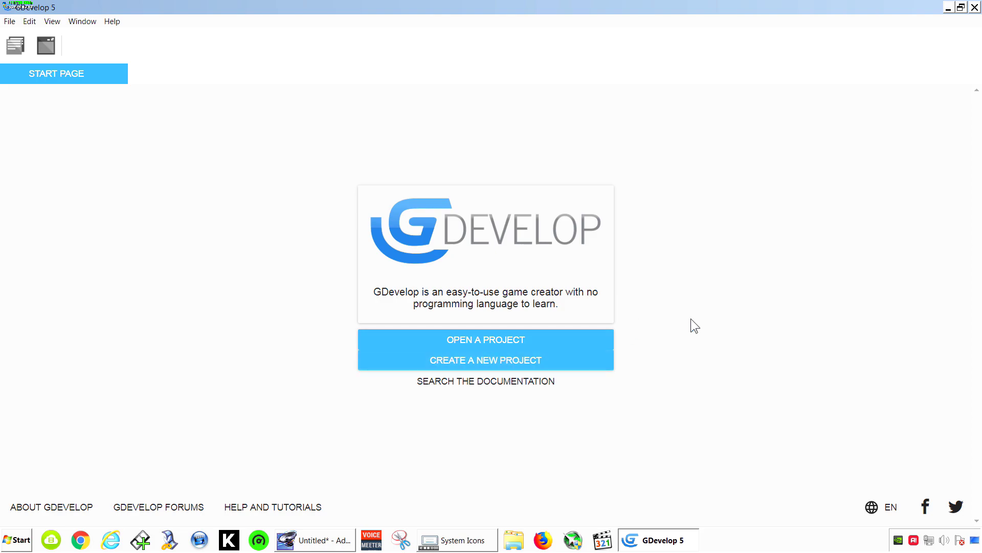
# - Create a new project from the Platformer starter template
pyautogui.click(520, 361)
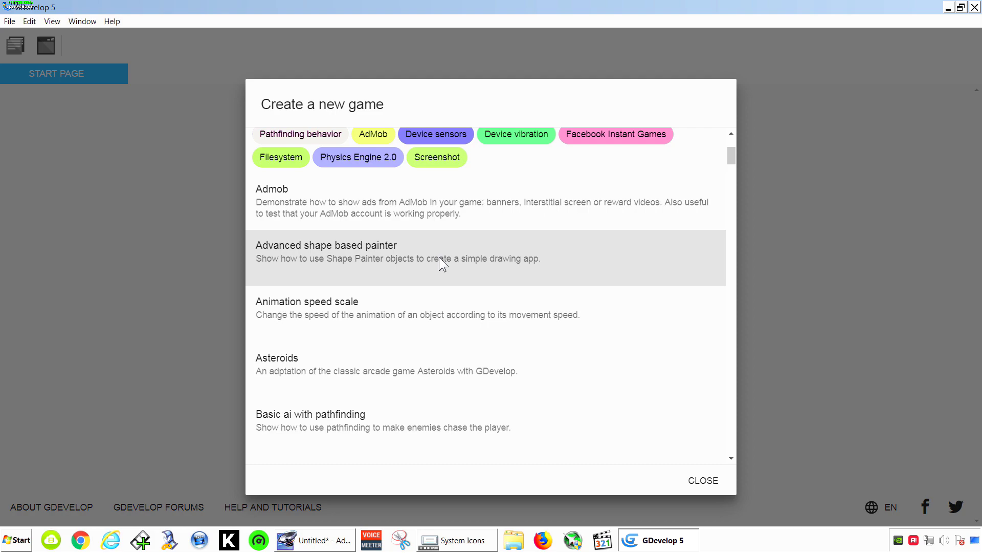
pyautogui.scroll(-3, 409, 307)
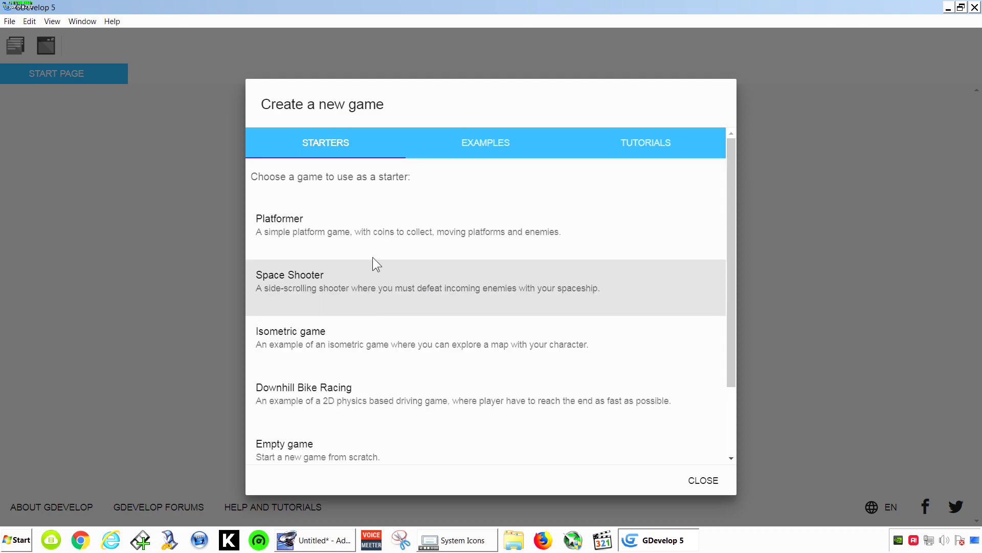
pyautogui.click(374, 239)
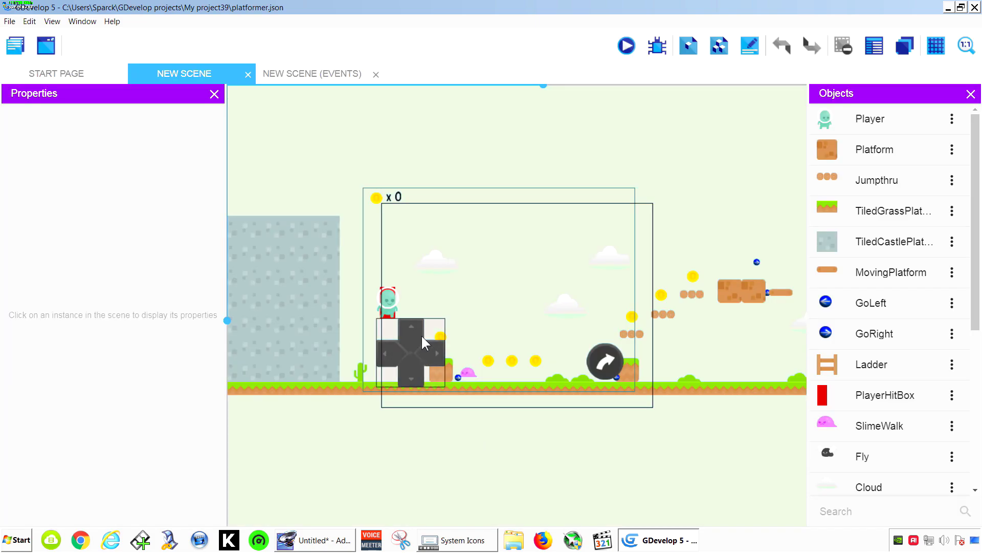
pyautogui.click(627, 47)
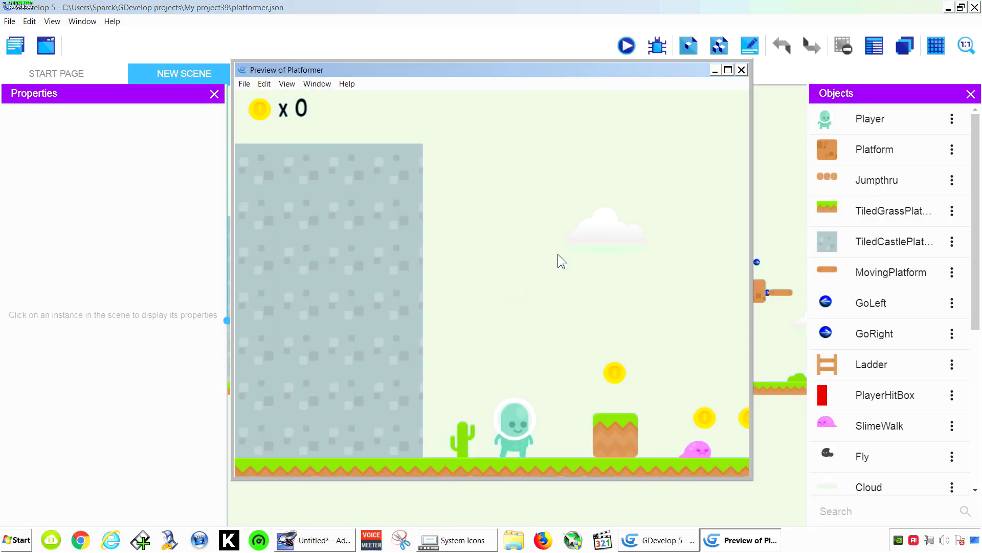
pyautogui.press('Left')
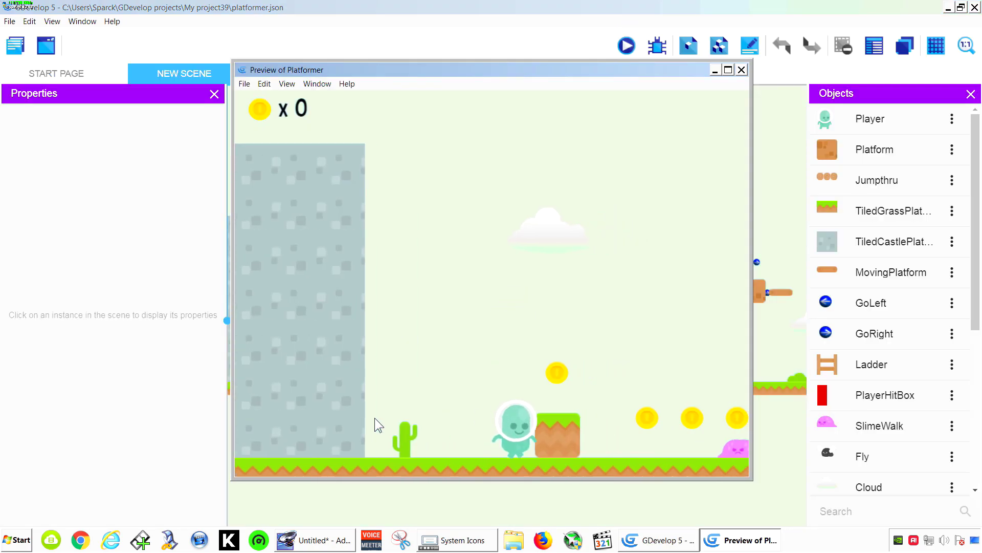
pyautogui.press('Right')
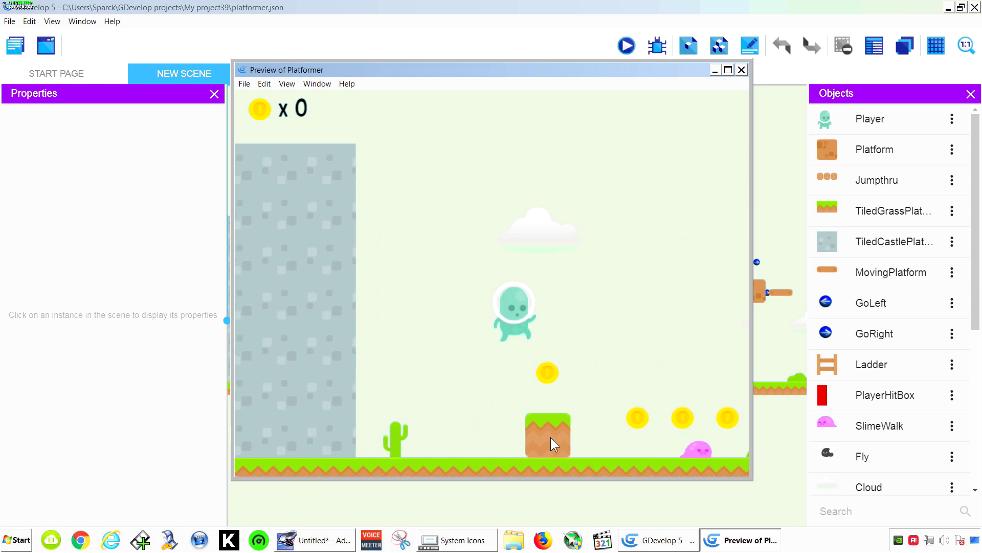
pyautogui.press('space')
pyautogui.press('Right')
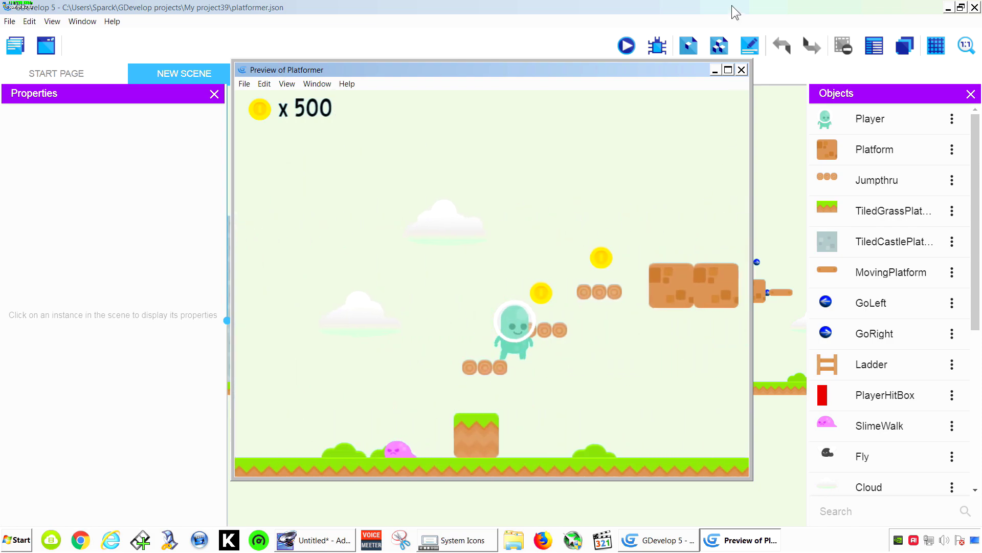
pyautogui.click(741, 70)
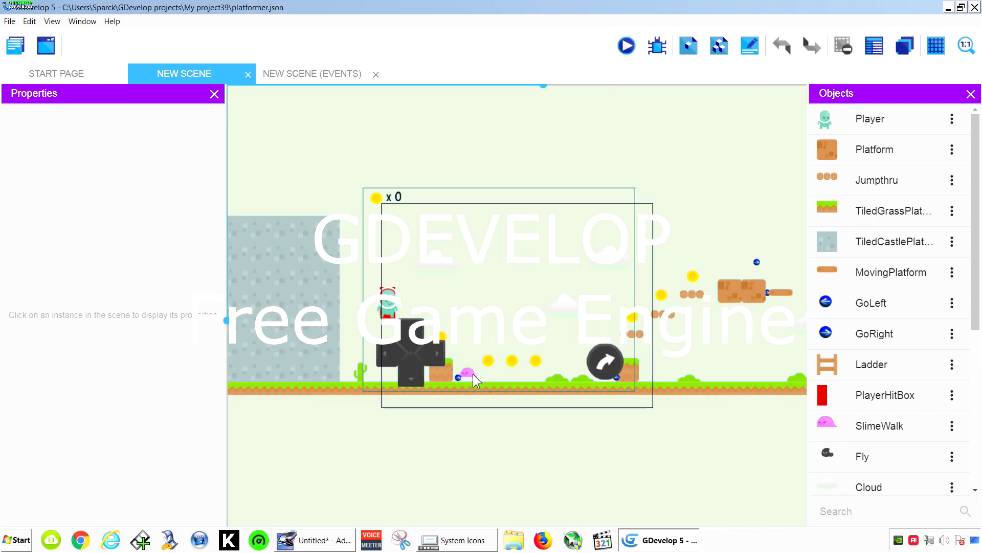
pyautogui.moveTo(497, 335); pyautogui.dragTo(524, 333, button='middle')
# - Open the game properties and set the window size to 1280x720
pyautogui.click(16, 45)
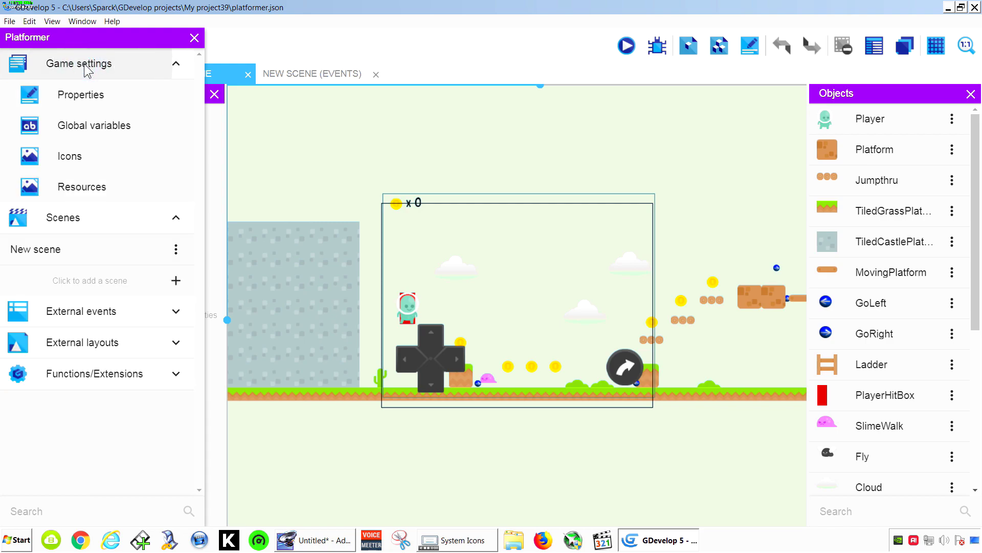
pyautogui.click(82, 94)
pyautogui.click(338, 178)
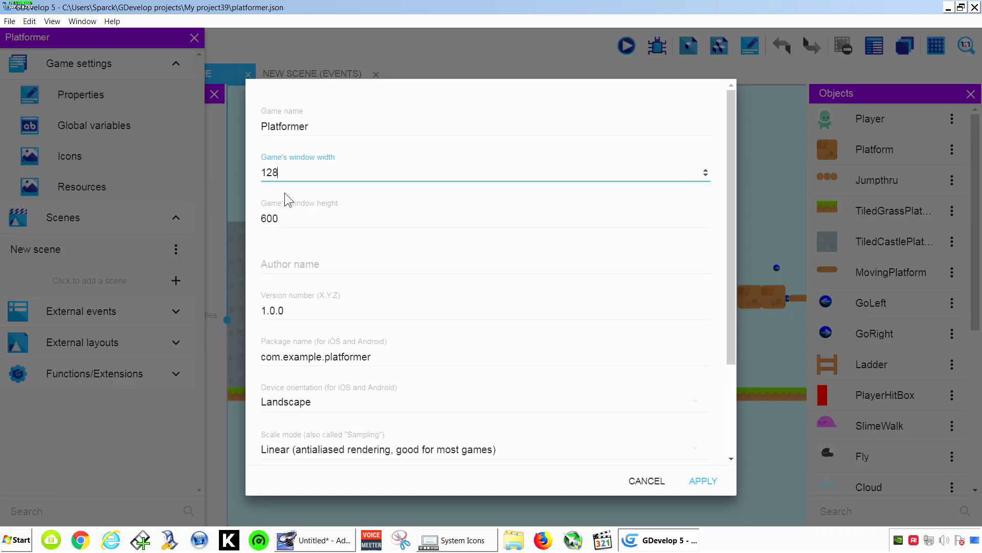
pyautogui.click(295, 216)
pyautogui.write('720')
# - Fill in the author name and change the package name to com.sparcksoft.superjumper1
pyautogui.scroll(-1, 353, 235)
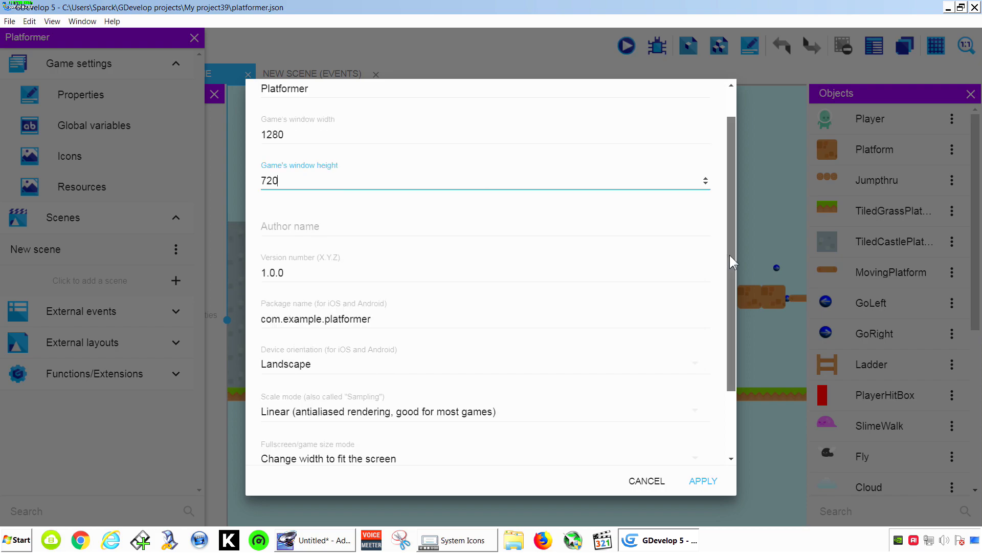
pyautogui.click(345, 221)
pyautogui.write('Spar')
pyautogui.press('Tab')
pyautogui.press('Tab')
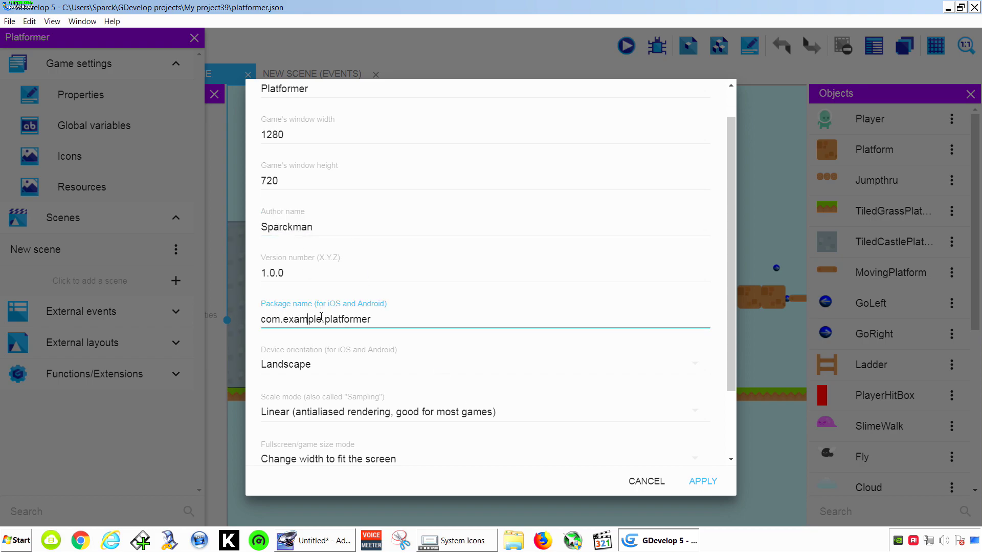
pyautogui.moveTo(322, 317); pyautogui.dragTo(283, 318)
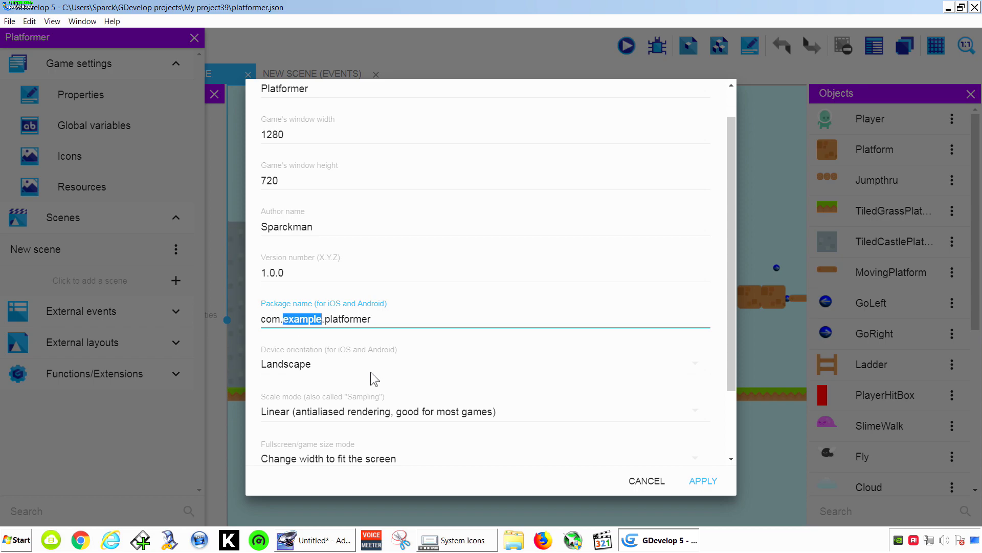
pyautogui.write('sparcksoft')
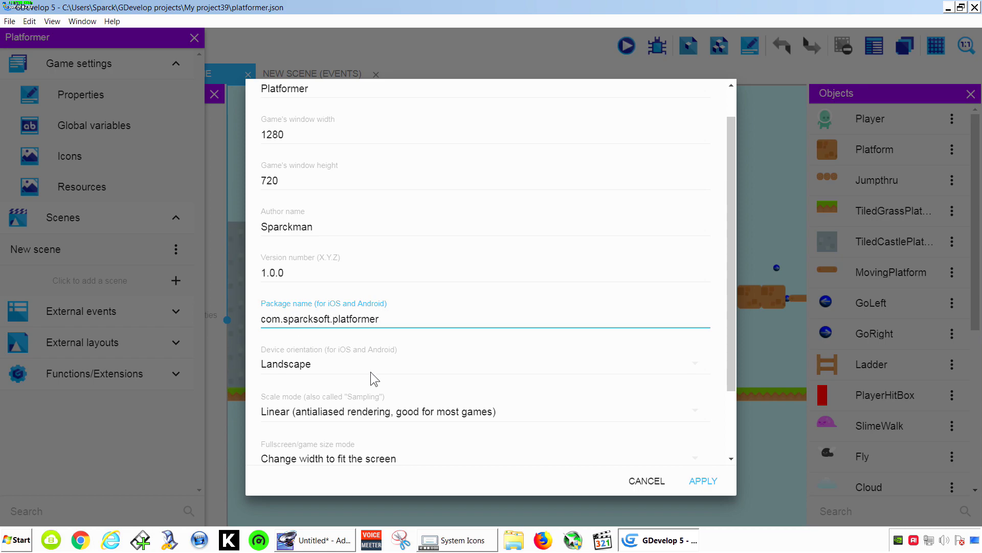
pyautogui.moveTo(334, 321); pyautogui.dragTo(439, 320)
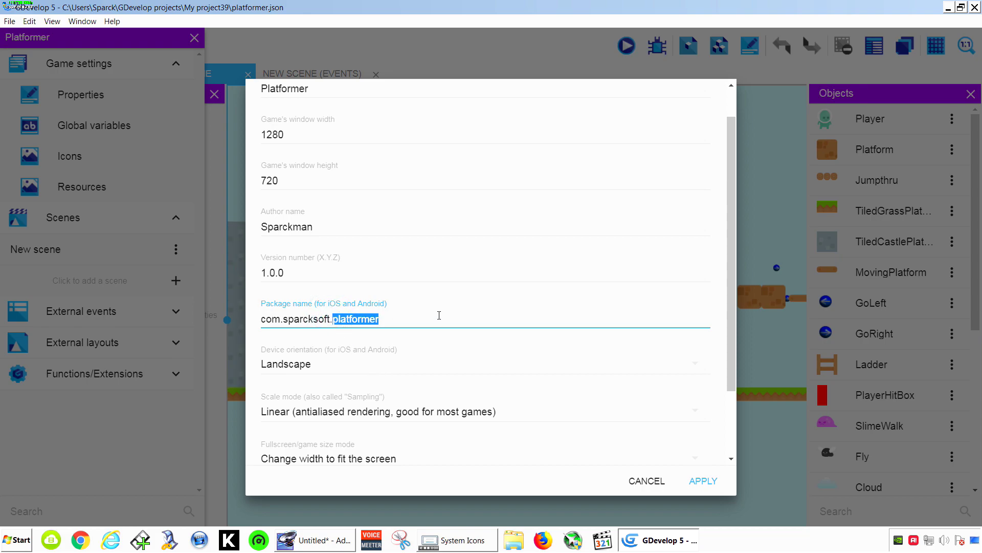
pyautogui.write('su')
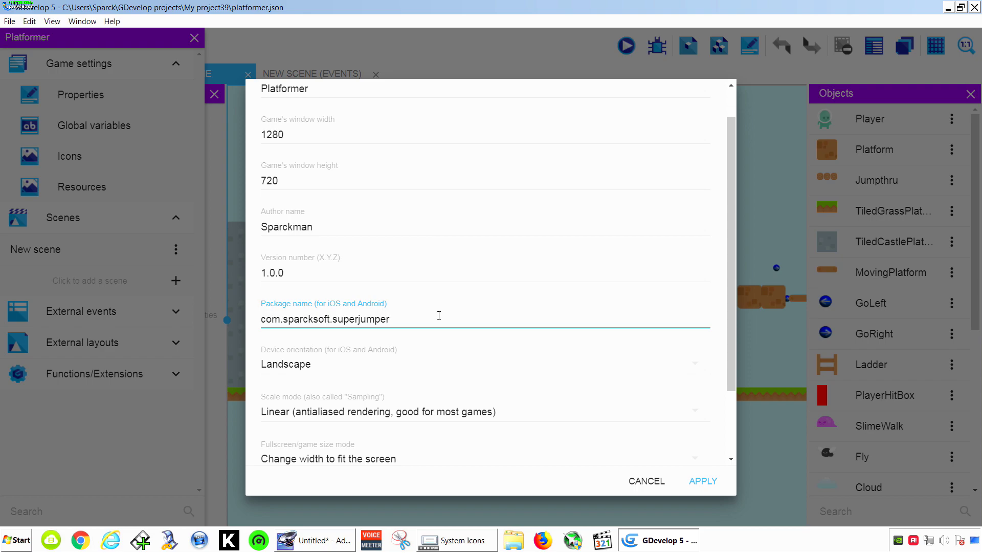
# - Set the scale mode to Nearest and put focus in the AdMob application ID field
pyautogui.scroll(-1, 389, 316)
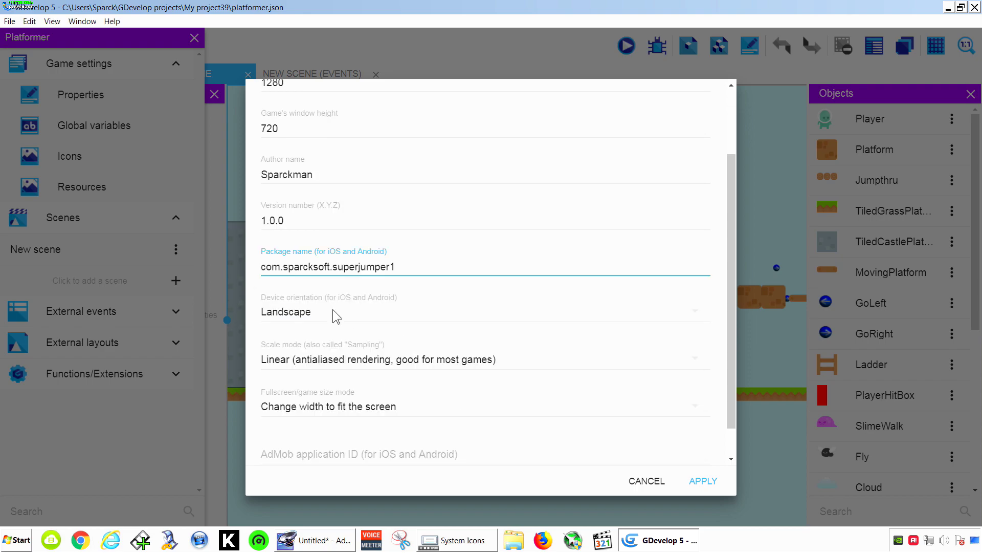
pyautogui.scroll(-1, 660, 353)
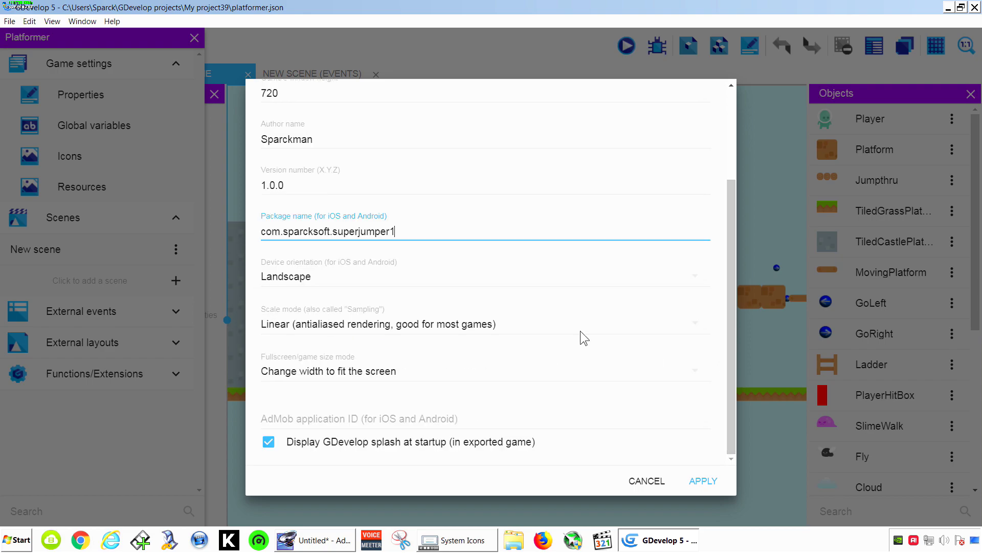
pyautogui.click(512, 335)
pyautogui.click(512, 333)
pyautogui.click(389, 339)
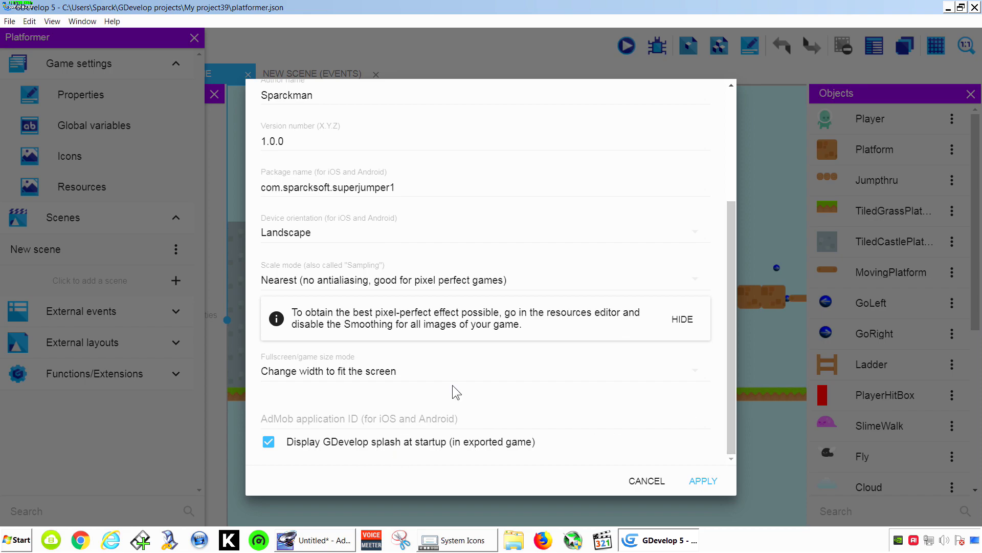
pyautogui.click(290, 422)
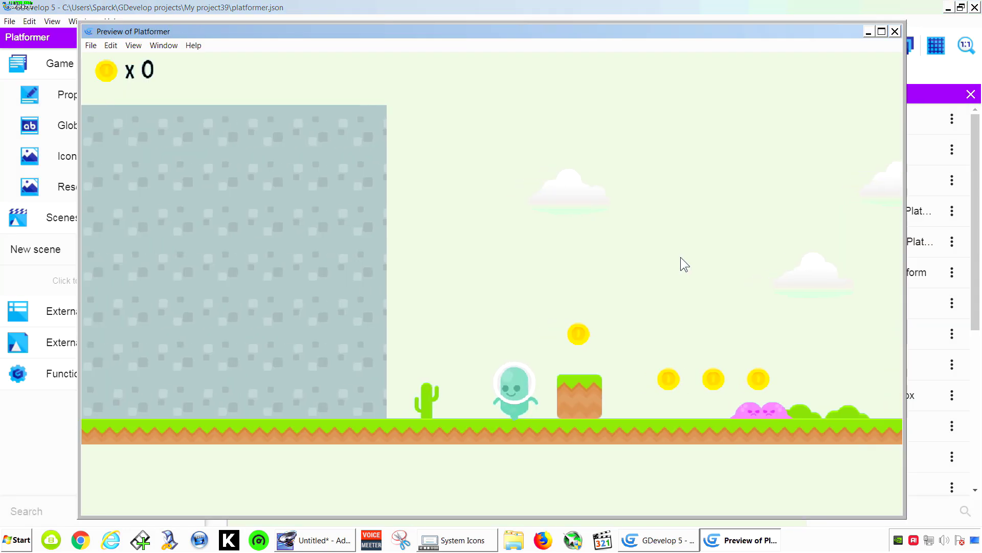
# - Preview the game, walking the player left and right, jumping and collecting coins
pyautogui.press('Left')
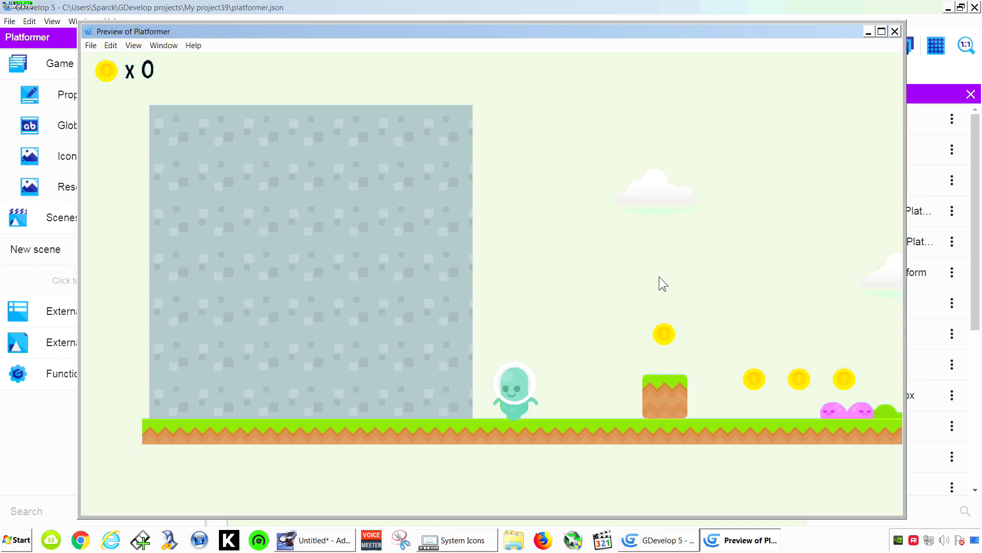
pyautogui.press('Right')
pyautogui.press('Left')
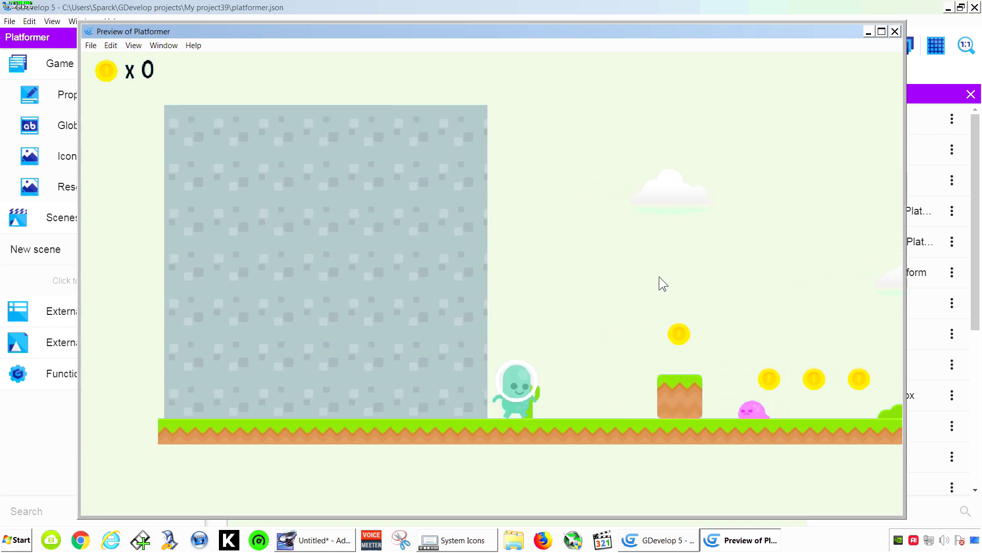
pyautogui.press('Right')
pyautogui.press('space')
pyautogui.press('Right')
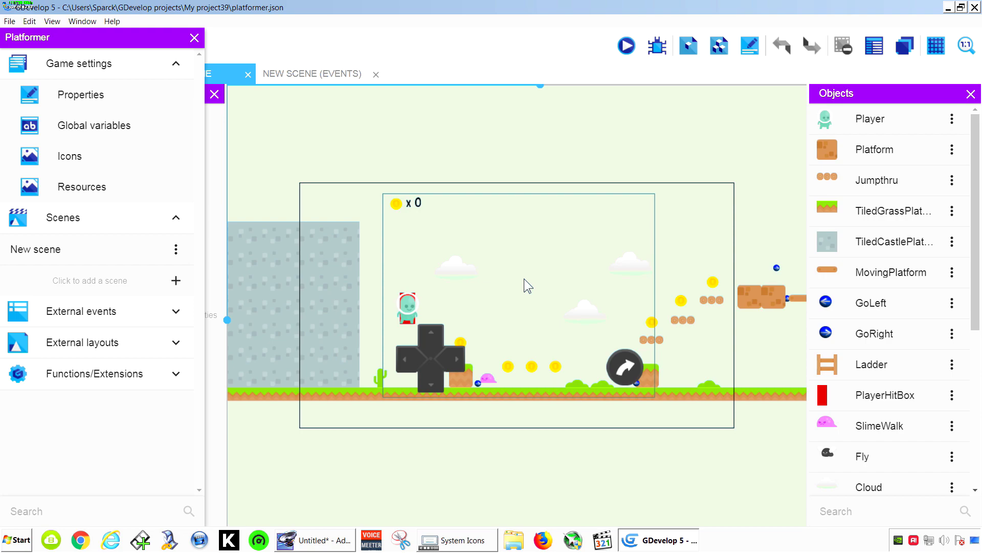
# - Export the project via File > Export and build an Android APK package
pyautogui.click(9, 22)
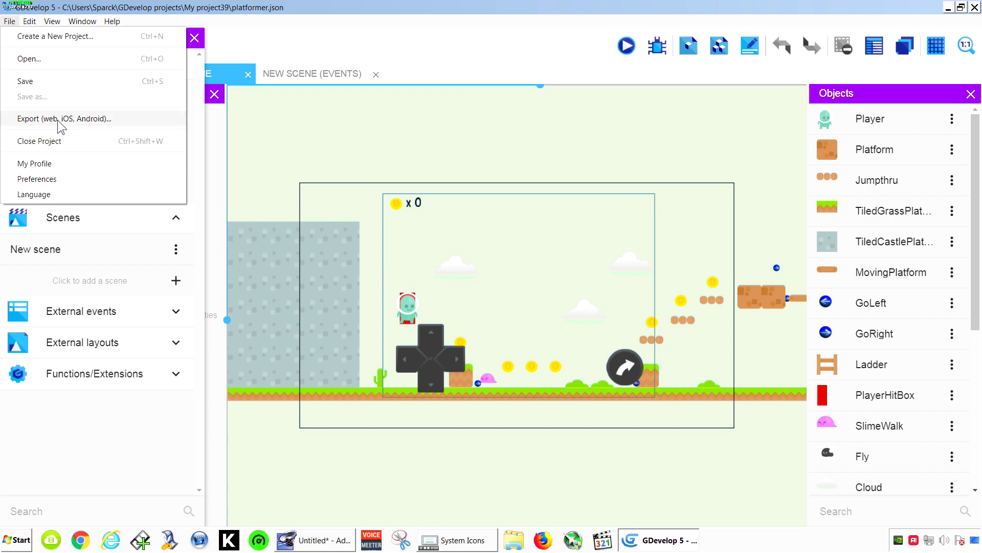
pyautogui.click(92, 119)
pyautogui.click(427, 163)
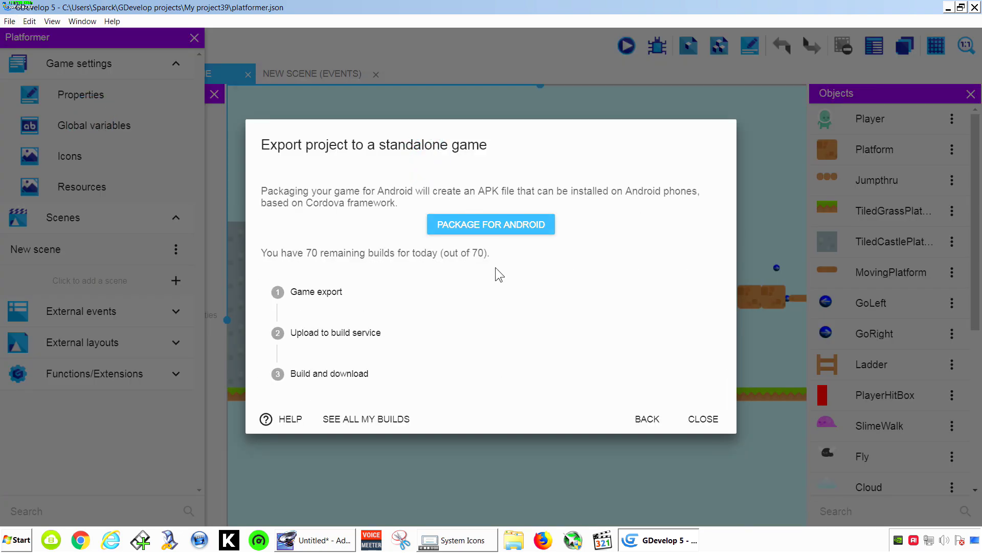
pyautogui.click(489, 226)
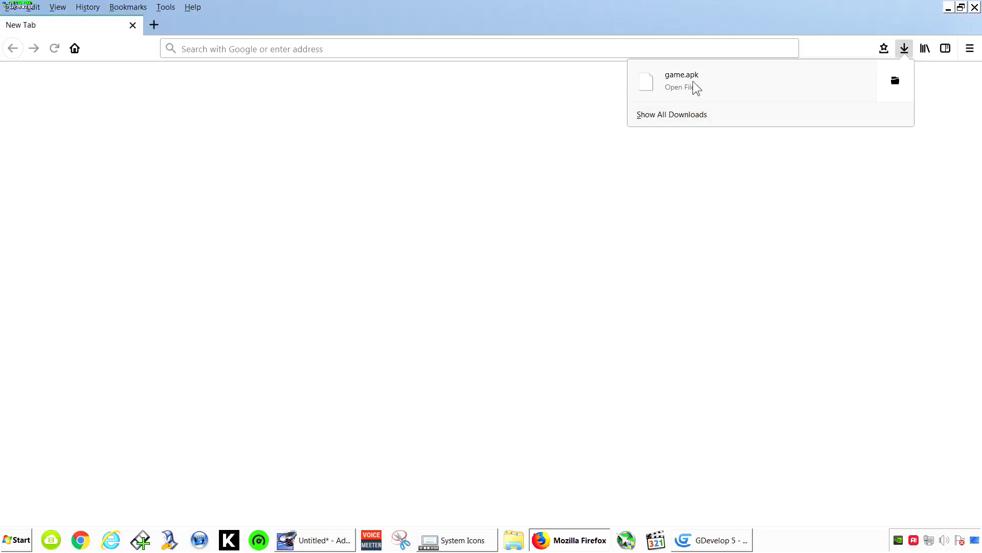
# - Reveal the downloaded game.apk in its Gdevelop Games folder and select it
pyautogui.click(906, 73)
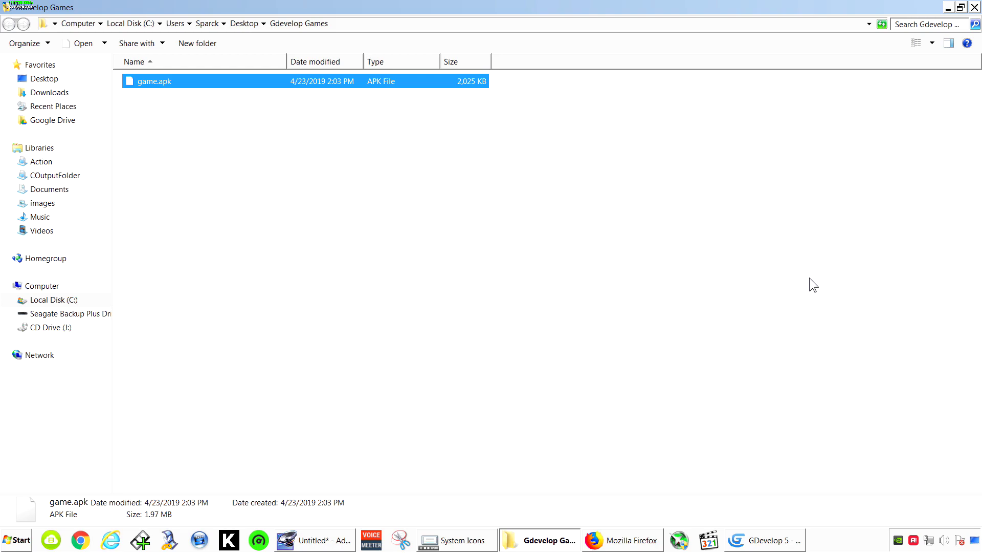
pyautogui.click(208, 139)
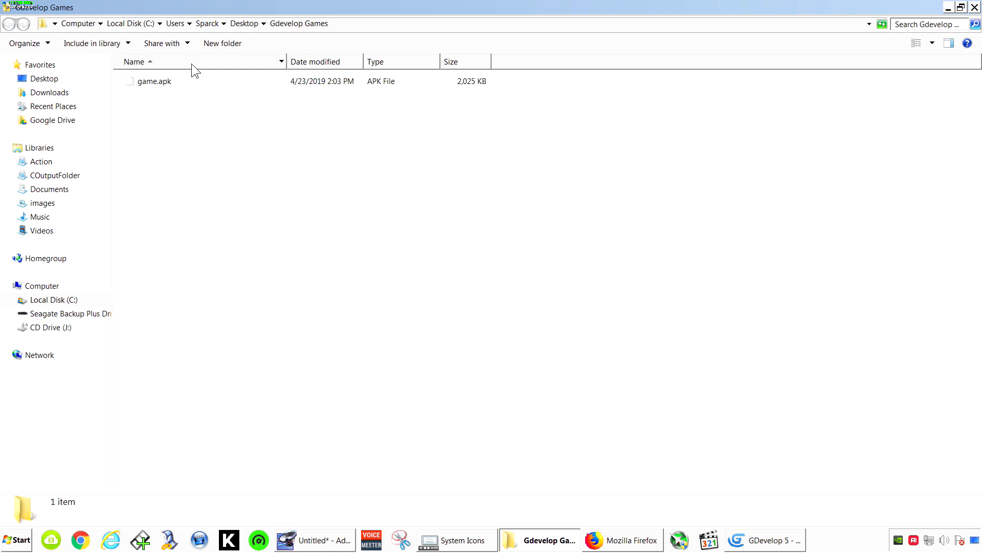
pyautogui.click(175, 80)
pyautogui.keyDown('ctrl'); pyautogui.scroll(1, 197, 138); pyautogui.keyUp('ctrl')
pyautogui.keyDown('ctrl'); pyautogui.scroll(3, 197, 138); pyautogui.keyUp('ctrl')
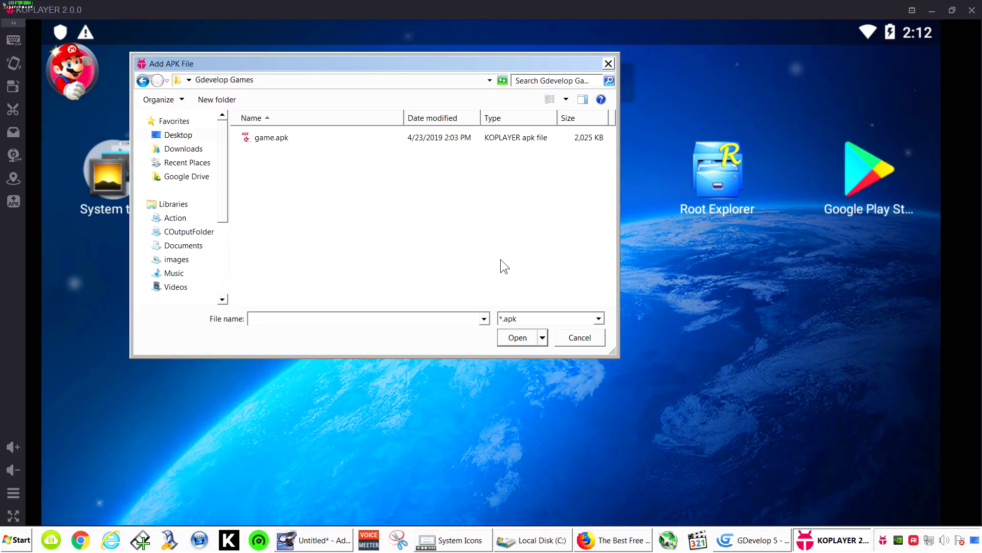
# - Install game.apk into KOPLAYER and start playing, running right and jumping
pyautogui.click(280, 143)
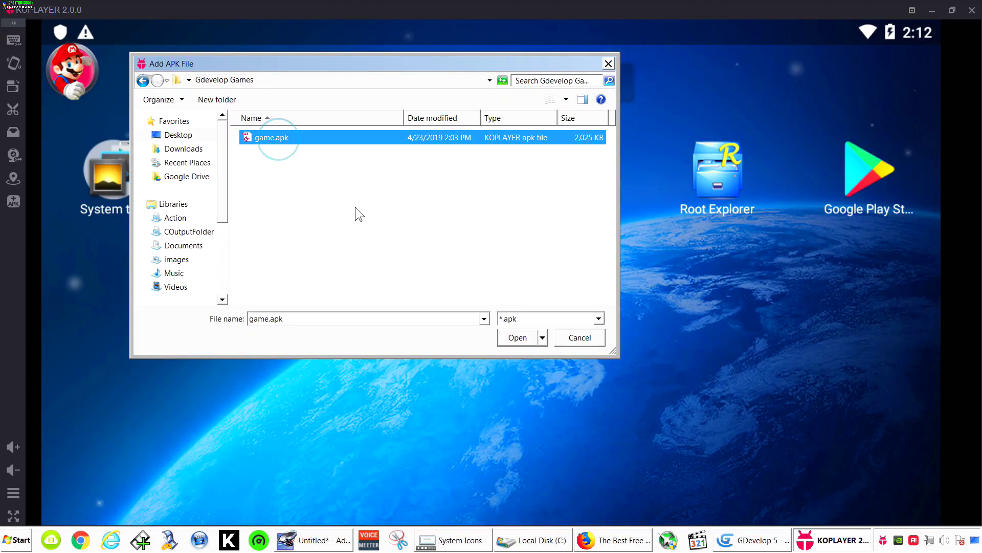
pyautogui.click(527, 337)
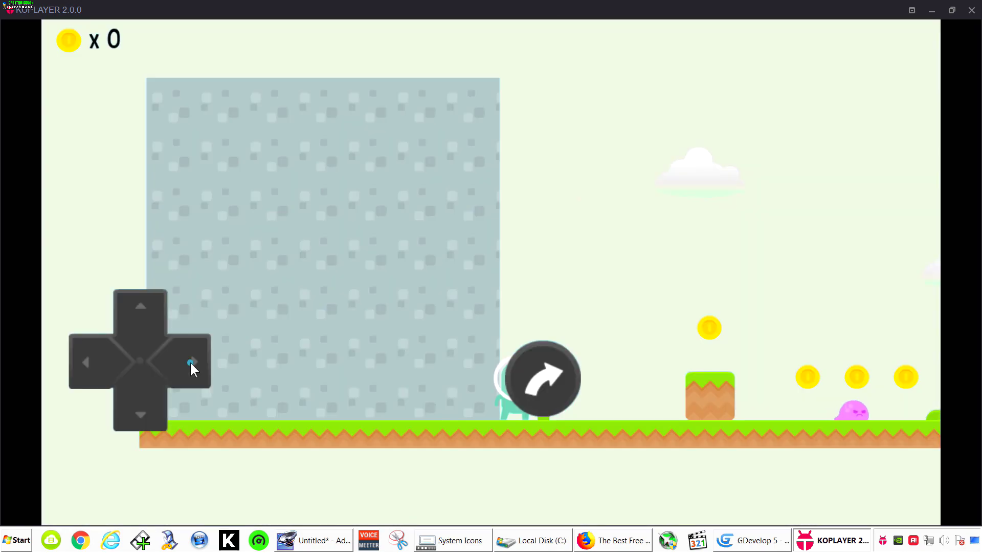
pyautogui.click(190, 361)
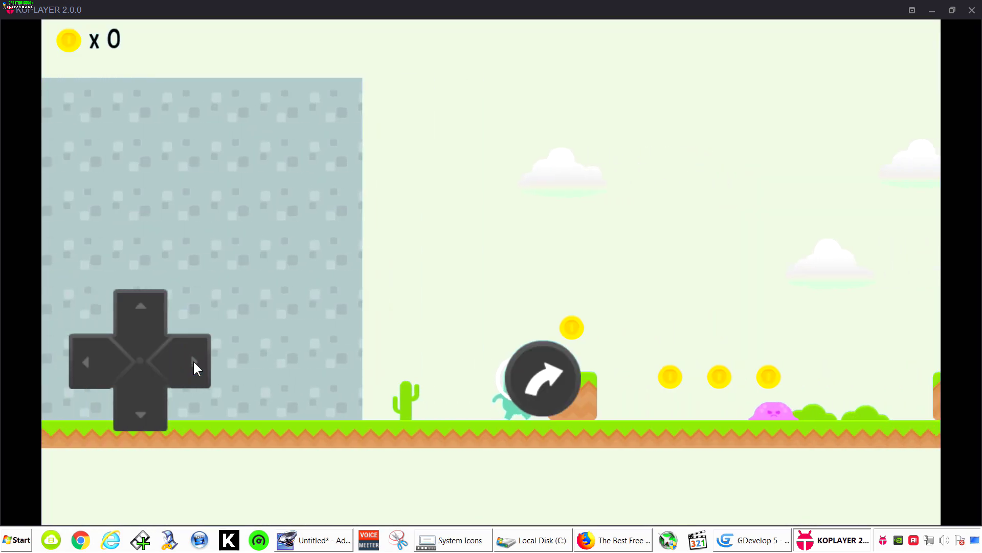
pyautogui.click(526, 378)
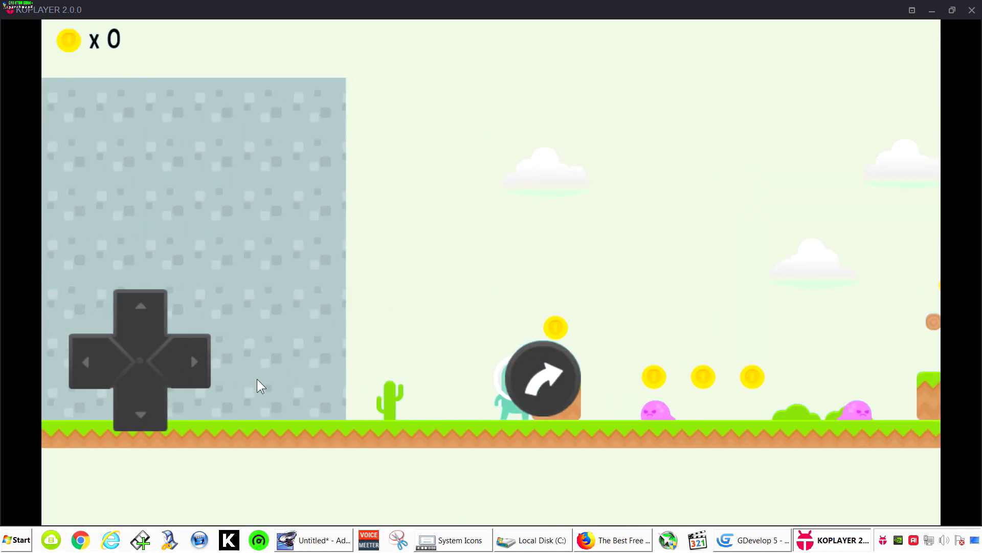
pyautogui.click(553, 370)
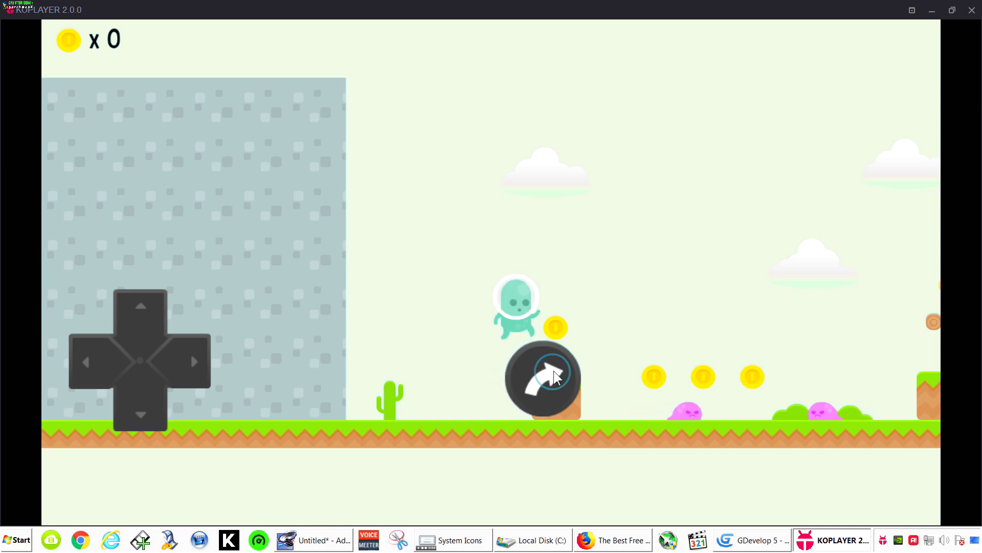
pyautogui.click(195, 364)
# - Keep playing with the D-pad and jump button until the coin counter reaches 500
pyautogui.click(83, 364)
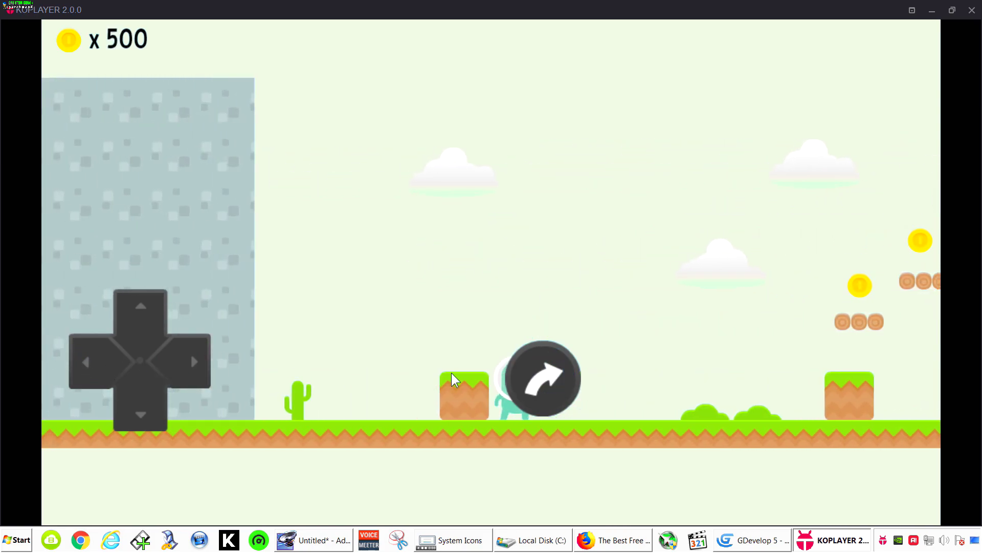
pyautogui.click(564, 369)
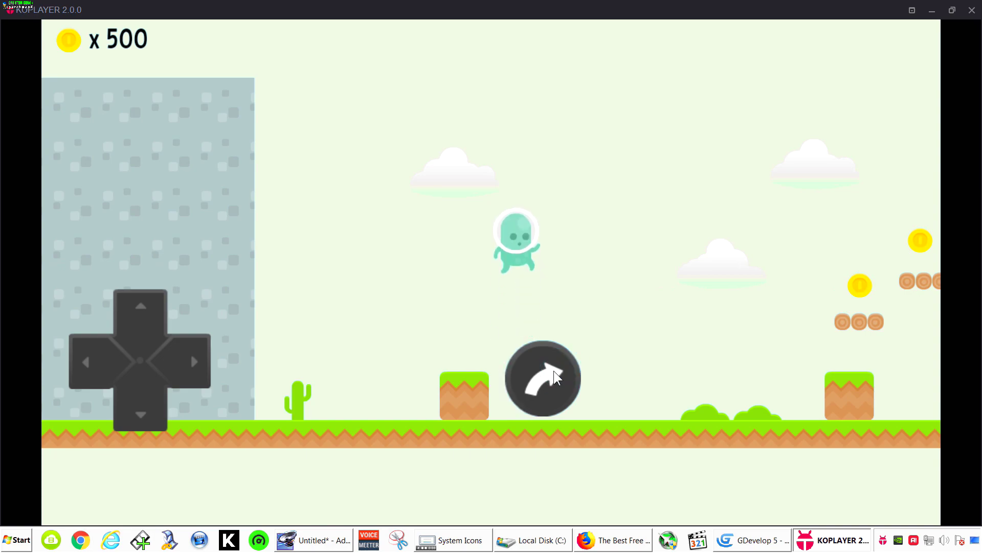
pyautogui.click(88, 370)
pyautogui.click(518, 376)
pyautogui.click(93, 373)
pyautogui.click(515, 381)
pyautogui.click(198, 365)
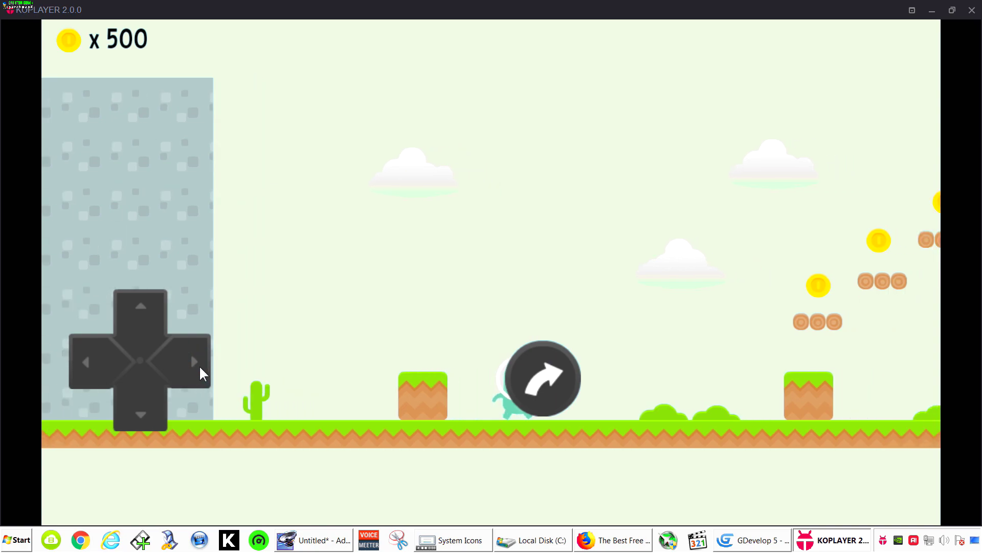
pyautogui.click(110, 367)
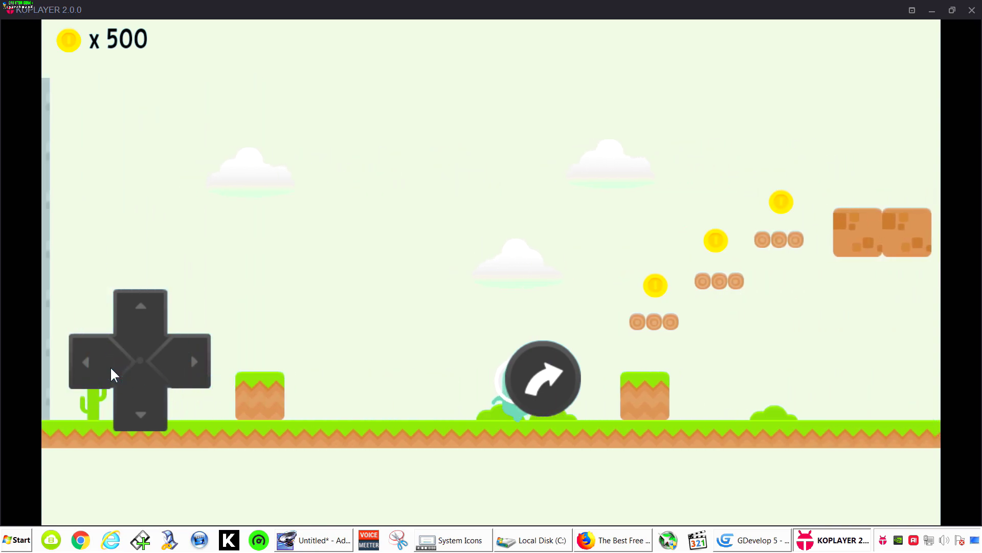